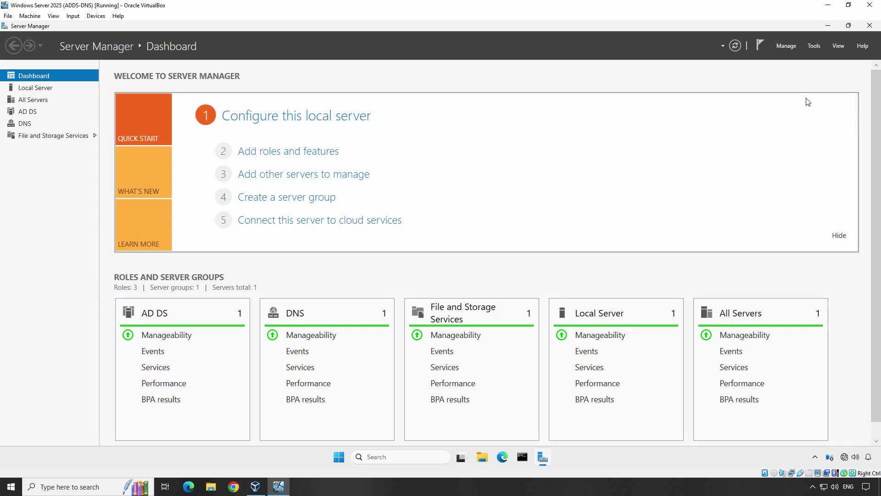
Launch Active Directory Users and Computers from Server Manager's Tools menu.
{"action": "left_click", "coordinate": [815, 46]}
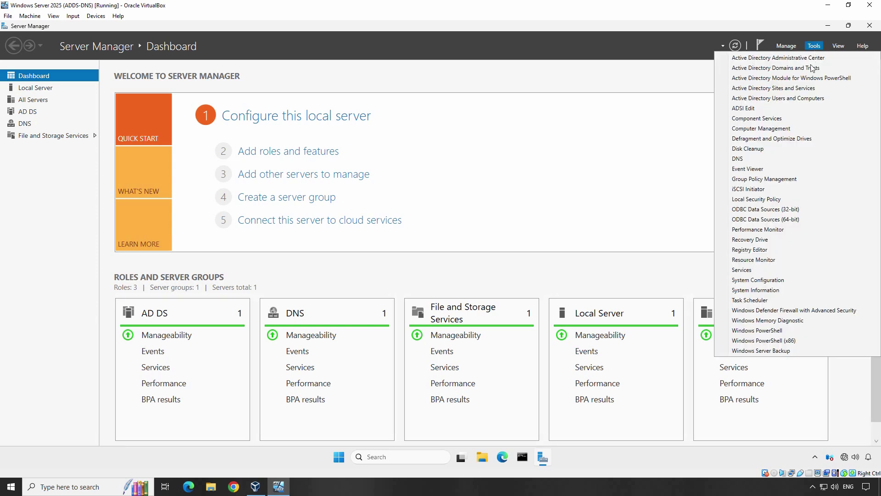
{"action": "left_click", "coordinate": [783, 99]}
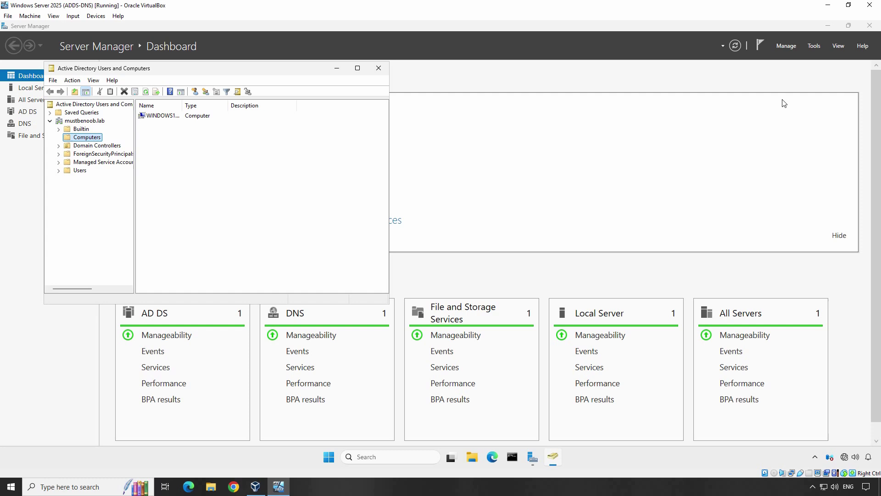
Create an organizational unit named Sales_Department directly under the mustbenoob.lab domain.
{"action": "left_click", "coordinate": [72, 121]}
{"action": "right_click", "coordinate": [72, 121]}
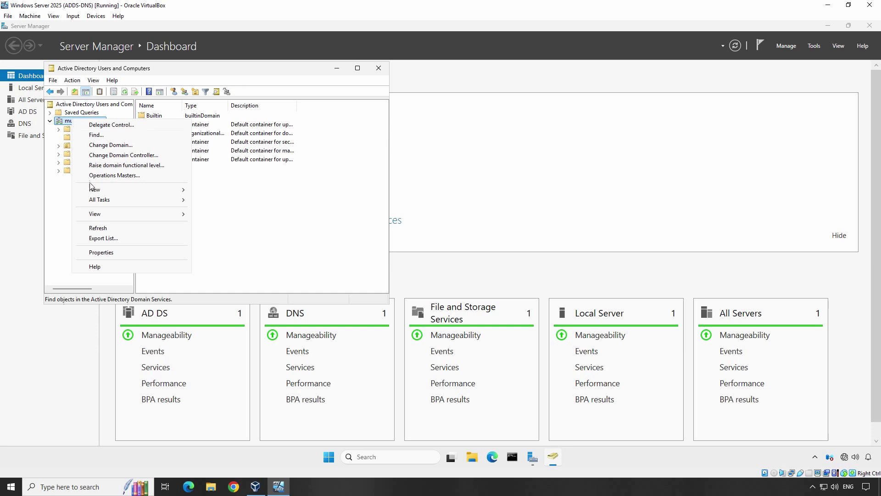
{"action": "mouse_move", "coordinate": [96, 190]}
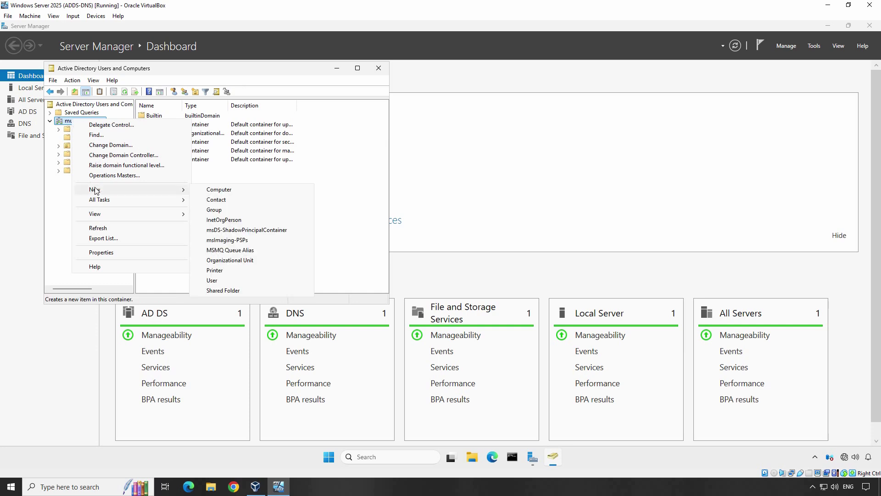
{"action": "left_click", "coordinate": [255, 260]}
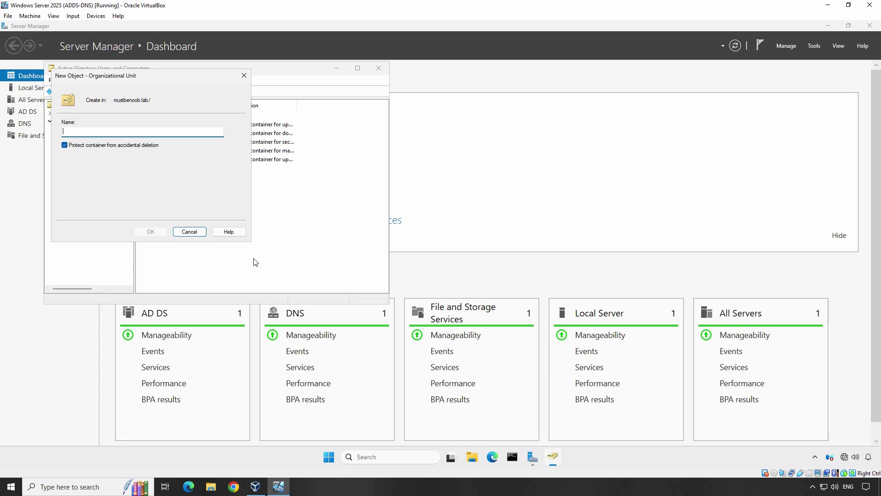
{"action": "type", "text": "Sales_Department"}
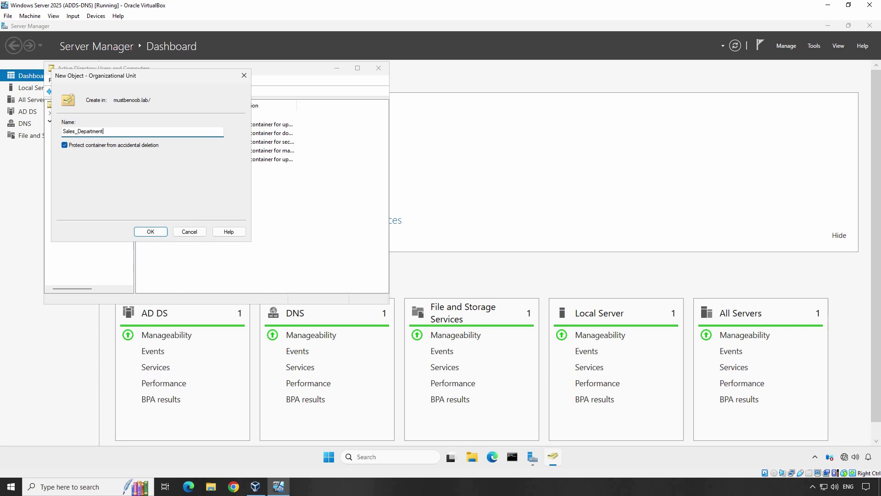
{"action": "left_click", "coordinate": [150, 231]}
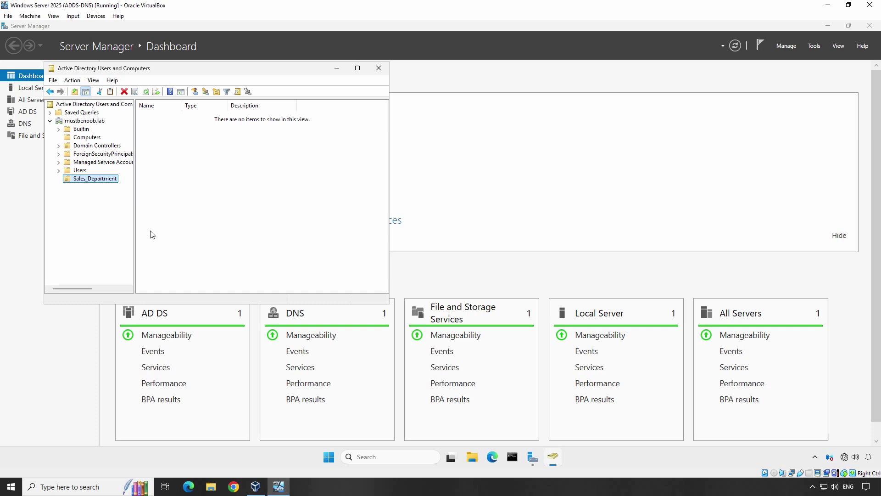
Add a global security group named Sales_Team inside the Sales_Department OU.
{"action": "right_click", "coordinate": [102, 181]}
{"action": "mouse_move", "coordinate": [129, 221]}
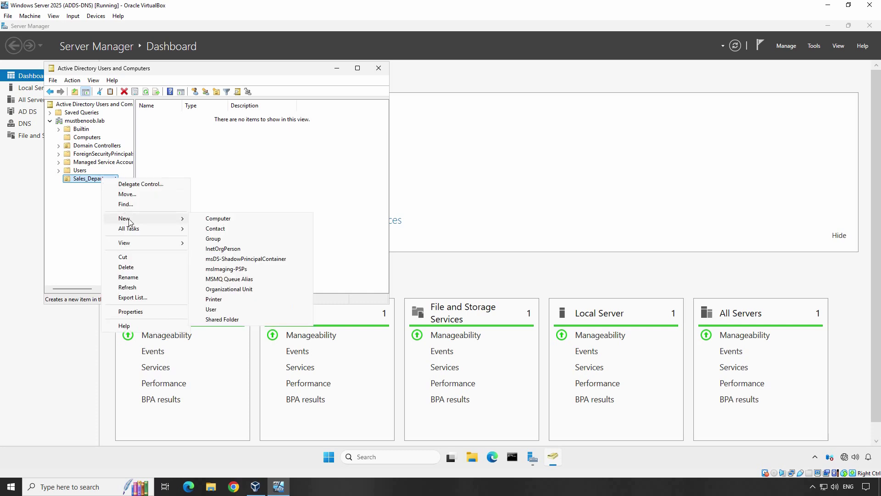
{"action": "left_click", "coordinate": [216, 241]}
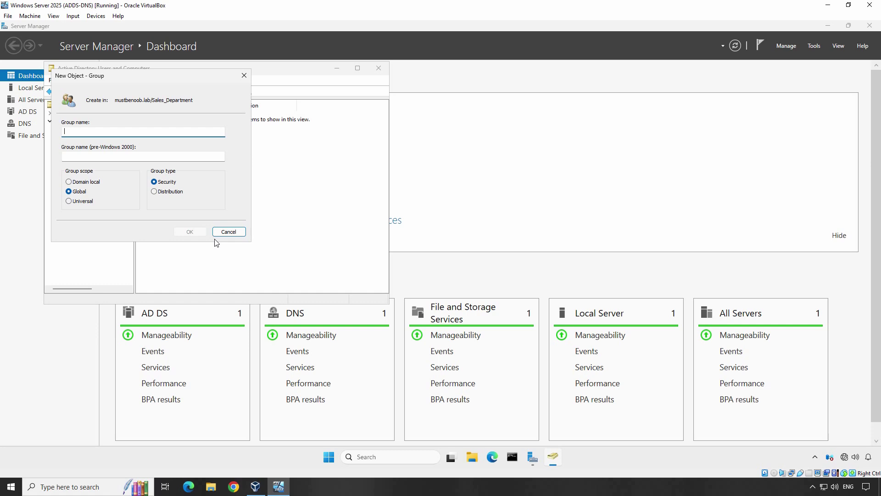
{"action": "type", "text": "Sales_Team"}
{"action": "left_click", "coordinate": [188, 233]}
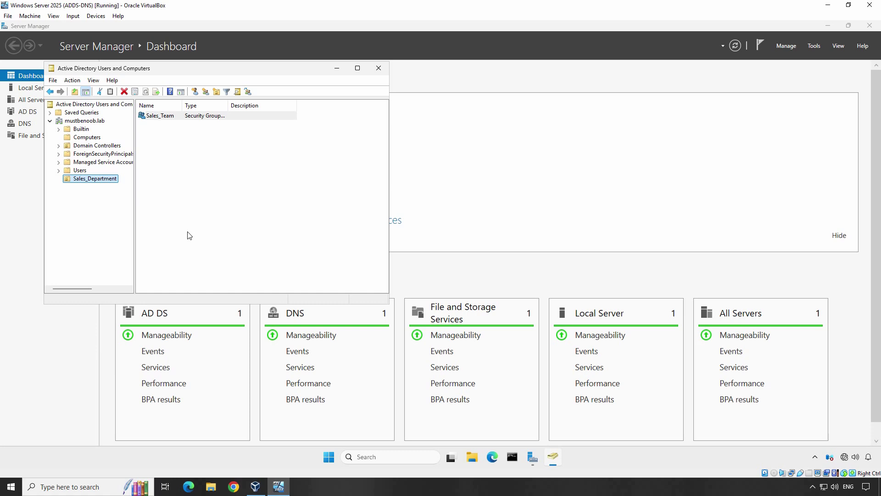
Start a new user in Sales_Department, entering the user's first name, last name and logon name.
{"action": "right_click", "coordinate": [96, 182]}
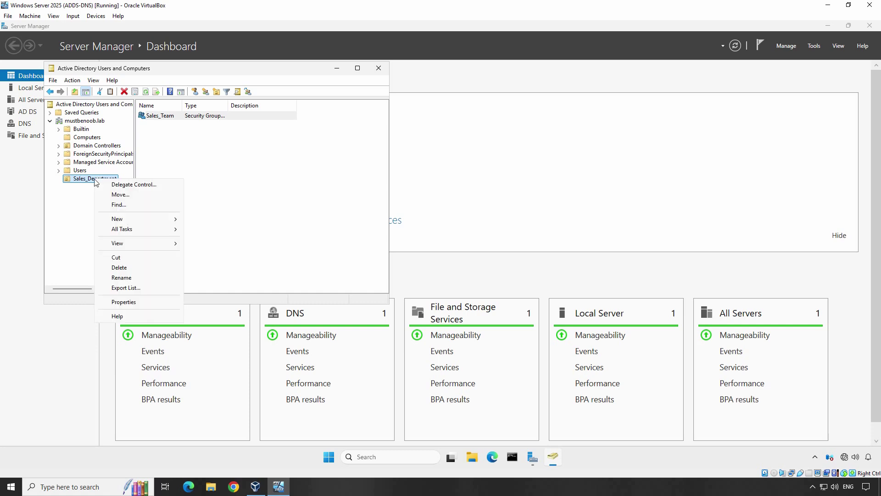
{"action": "mouse_move", "coordinate": [129, 222]}
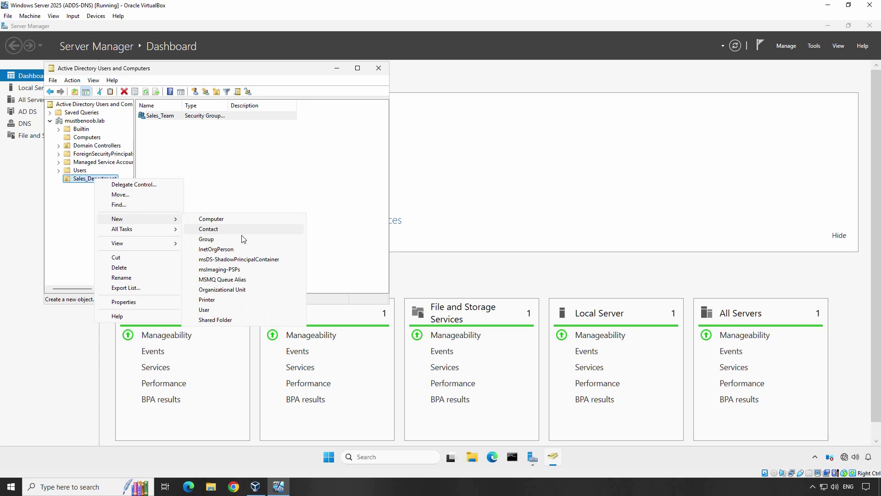
{"action": "left_click", "coordinate": [223, 310]}
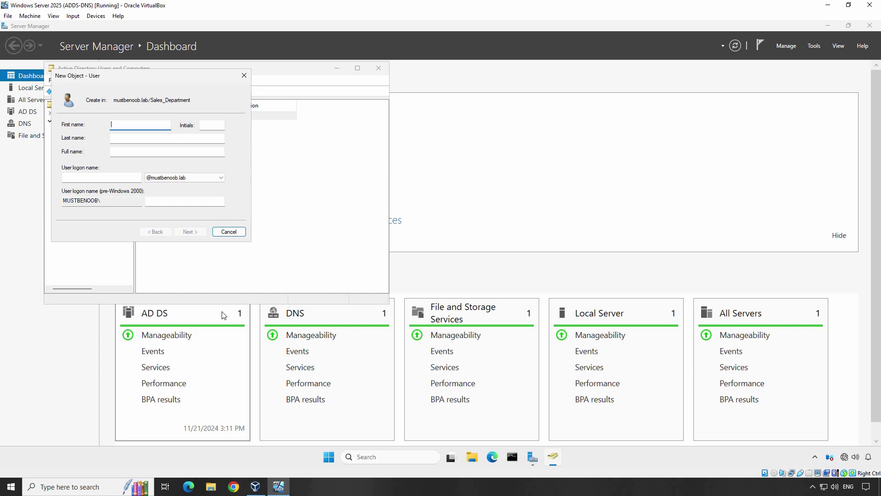
{"action": "type", "text": "John"}
{"action": "key", "text": "Tab"}
{"action": "key", "text": "Tab"}
{"action": "type", "text": "Doe"}
{"action": "key", "text": "Tab"}
{"action": "key", "text": "Tab"}
{"action": "type", "text": "jdoe"}
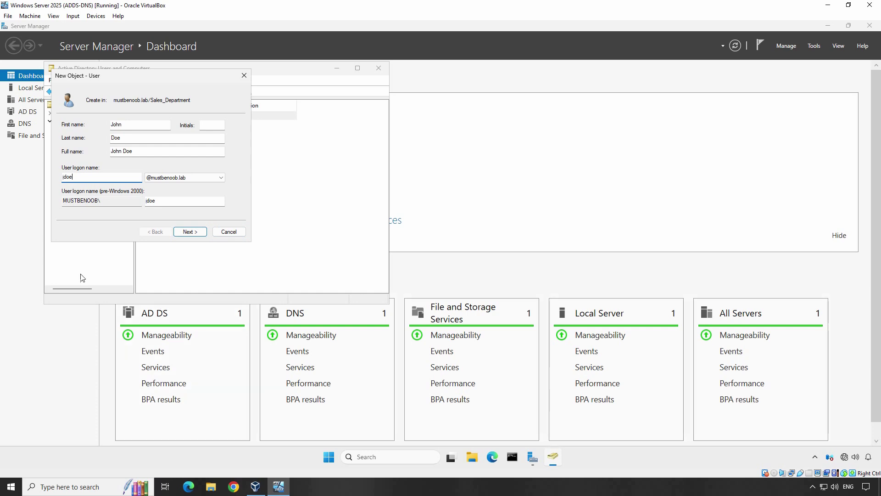
{"action": "left_click", "coordinate": [198, 232]}
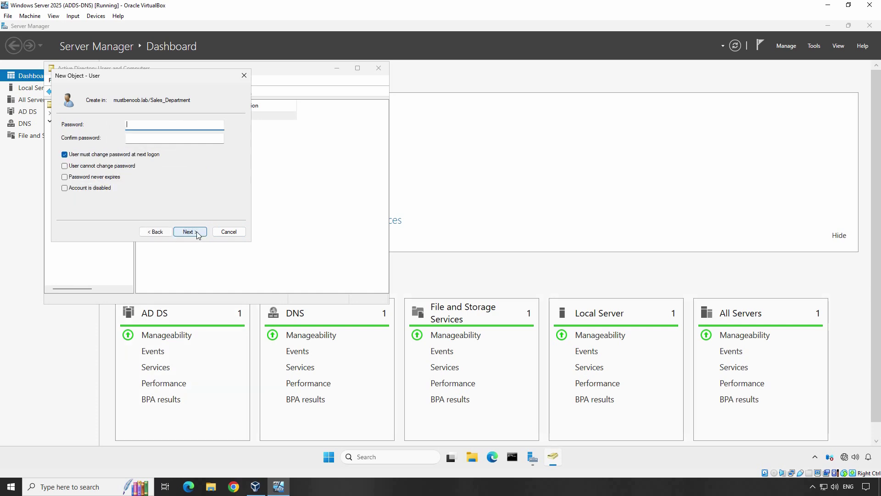
Set and confirm the user's initial password, then finish creating the account.
{"action": "type", "text": "Password1"}
{"action": "key", "text": "Tab"}
{"action": "type", "text": "Password"}
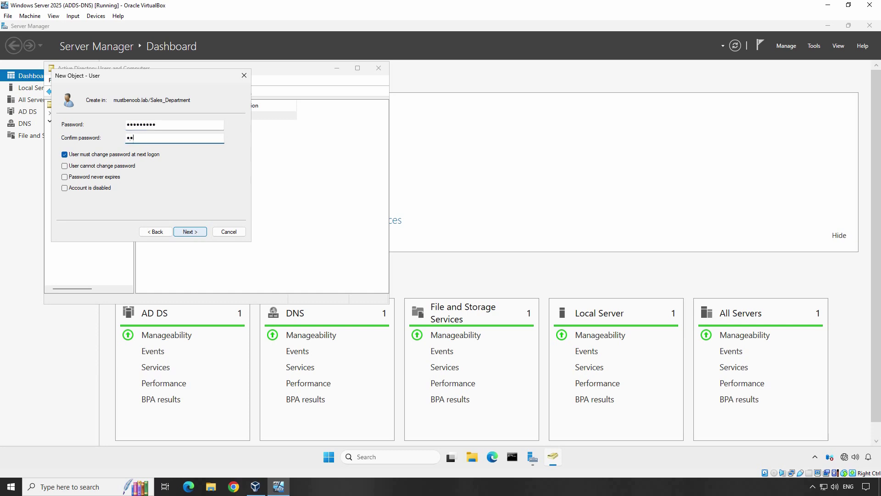
{"action": "type", "text": "1"}
{"action": "left_click", "coordinate": [192, 234]}
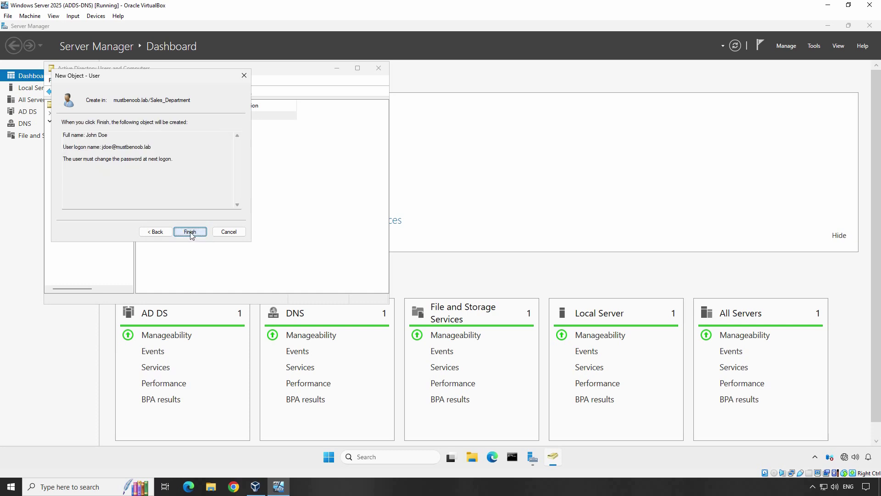
{"action": "left_click", "coordinate": [190, 233]}
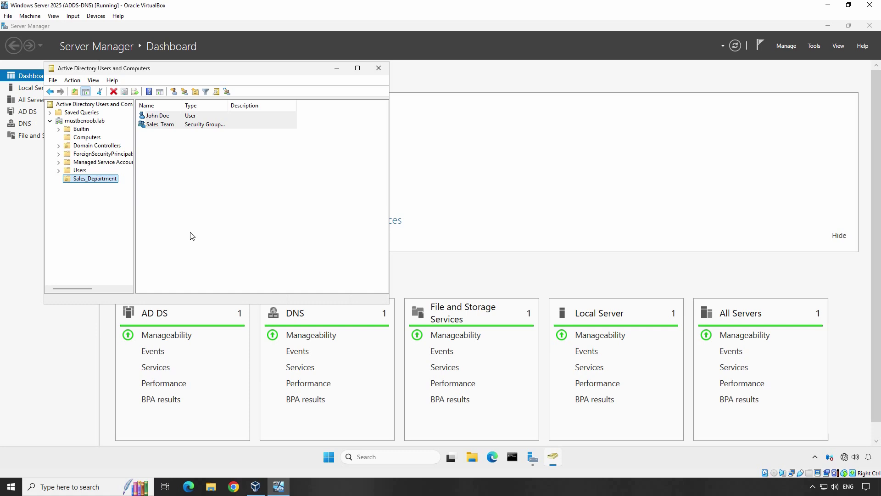
Add the new user to Sales_Team's Members list in the group properties and apply the change.
{"action": "left_click", "coordinate": [158, 115]}
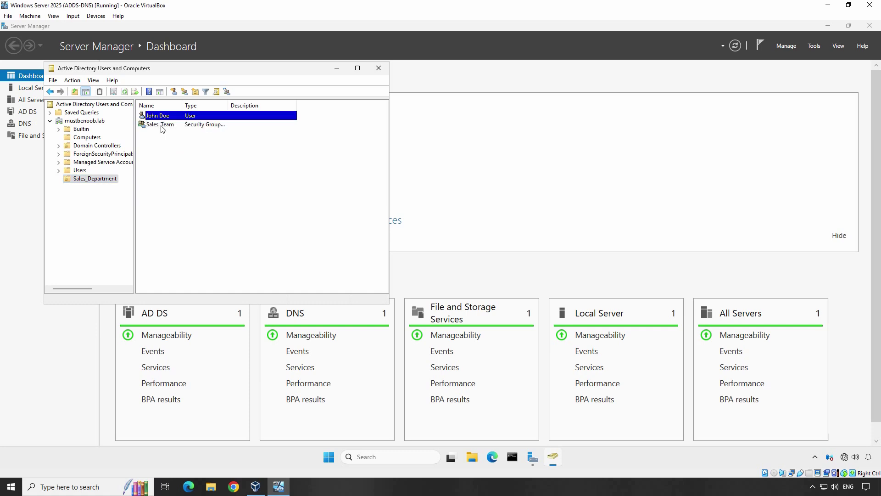
{"action": "left_click", "coordinate": [160, 124]}
{"action": "right_click", "coordinate": [161, 125]}
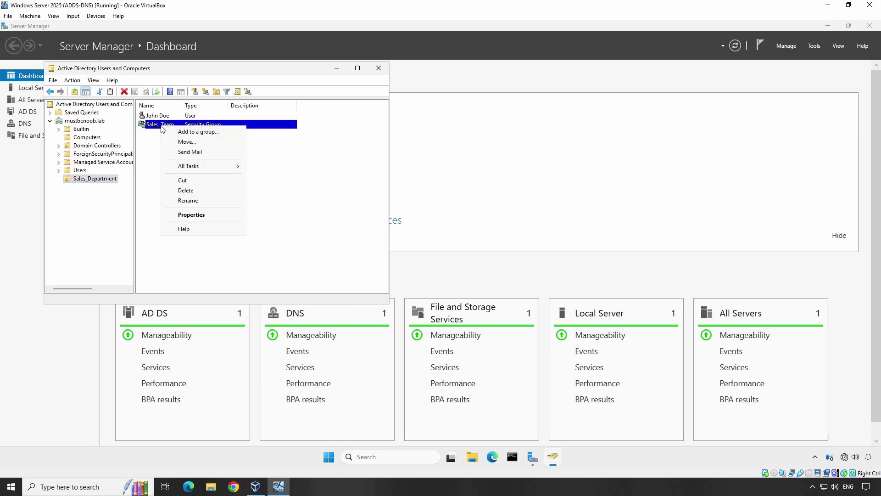
{"action": "left_click", "coordinate": [190, 214]}
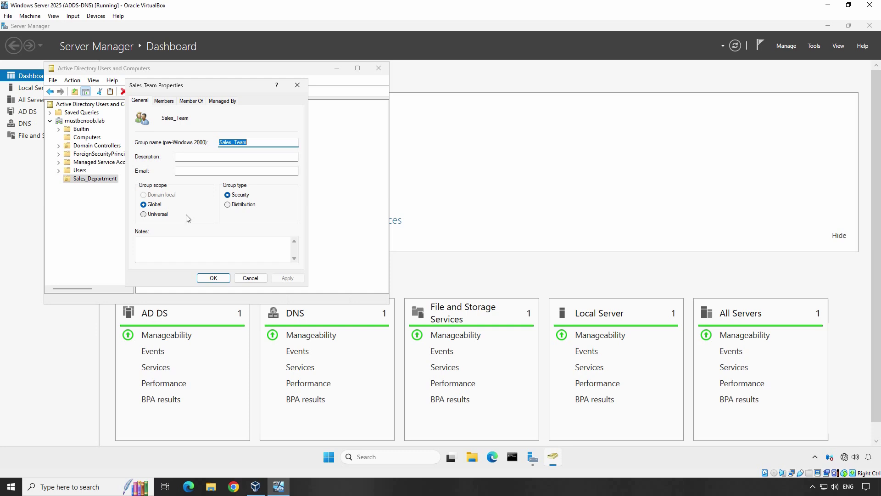
{"action": "left_click", "coordinate": [165, 101]}
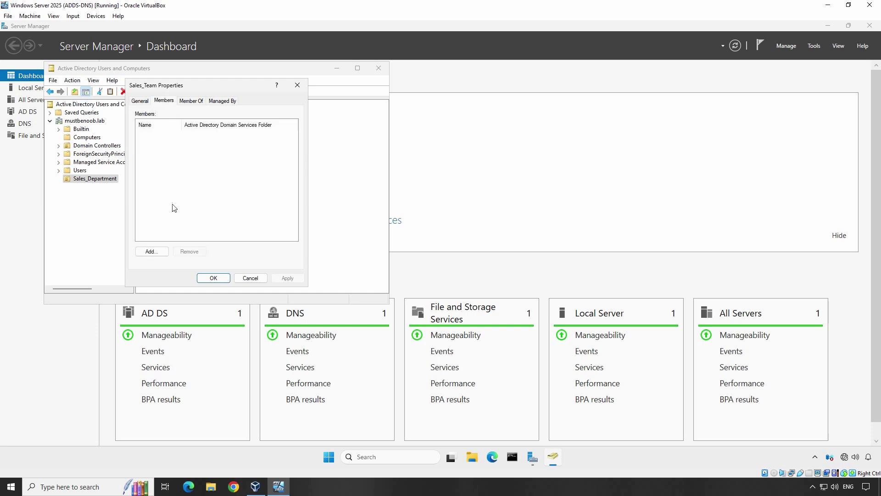
{"action": "left_click", "coordinate": [152, 252]}
{"action": "type", "text": "john"}
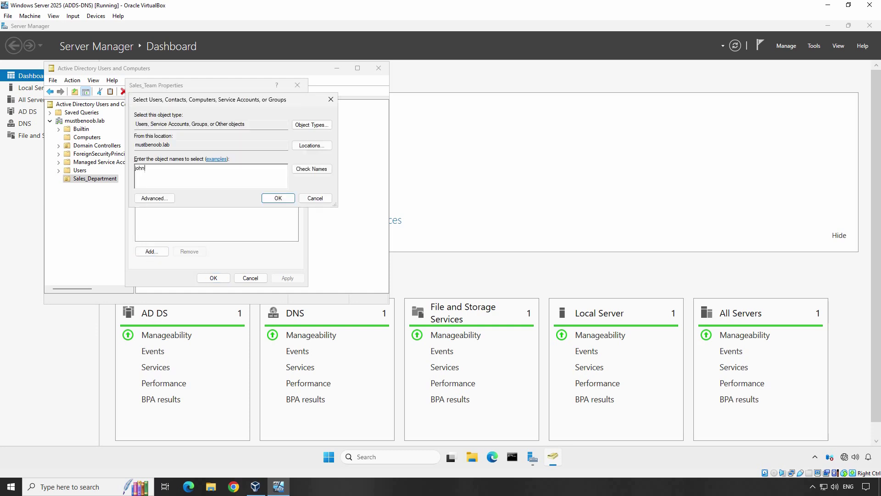
{"action": "left_click", "coordinate": [315, 170]}
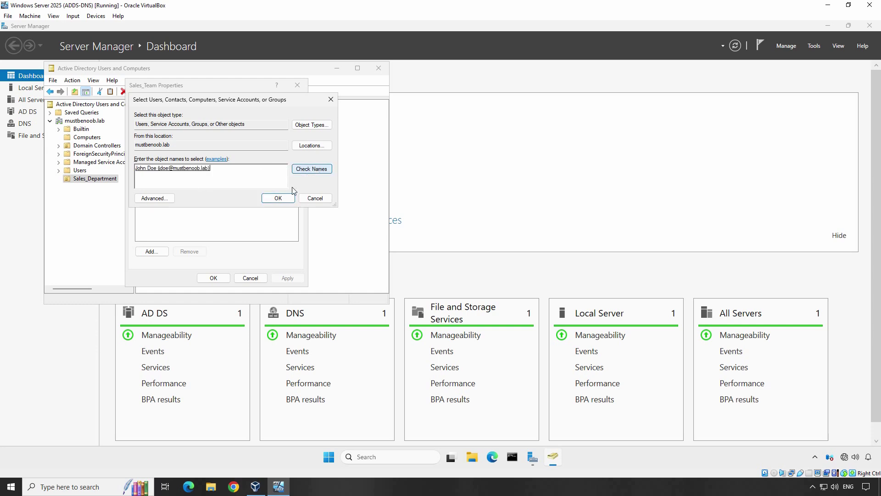
{"action": "left_click", "coordinate": [278, 198]}
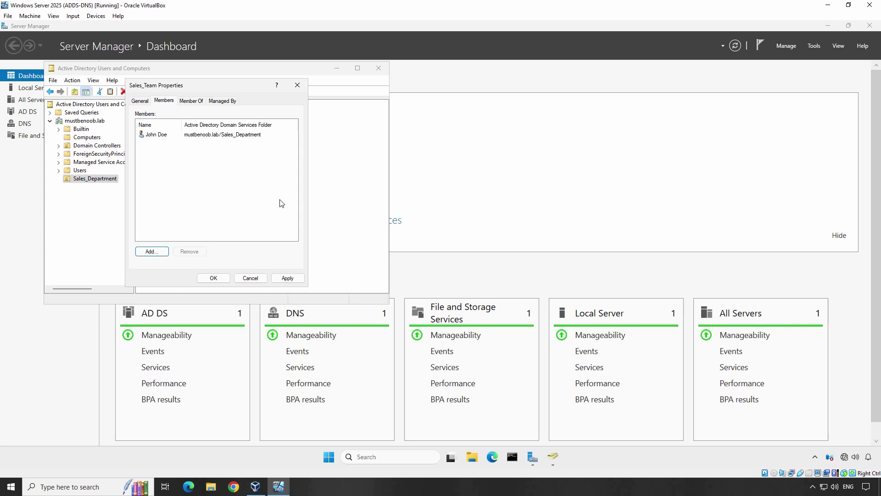
{"action": "left_click", "coordinate": [288, 278]}
{"action": "left_click", "coordinate": [214, 277]}
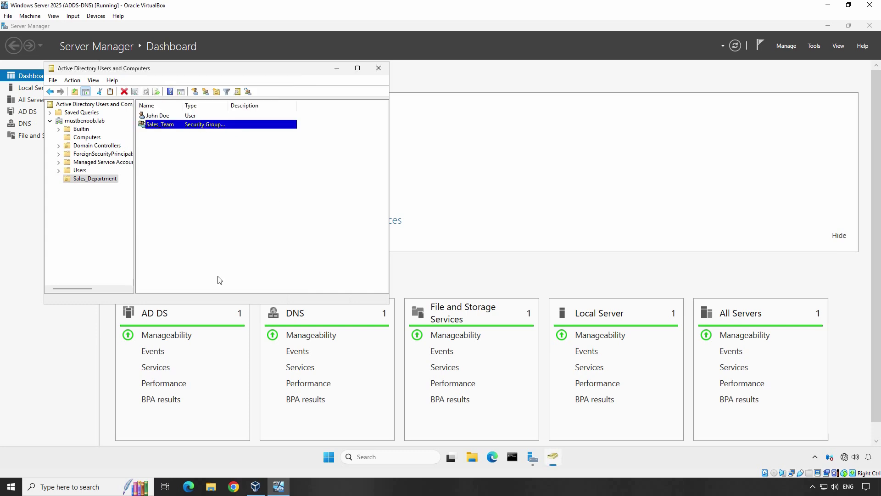